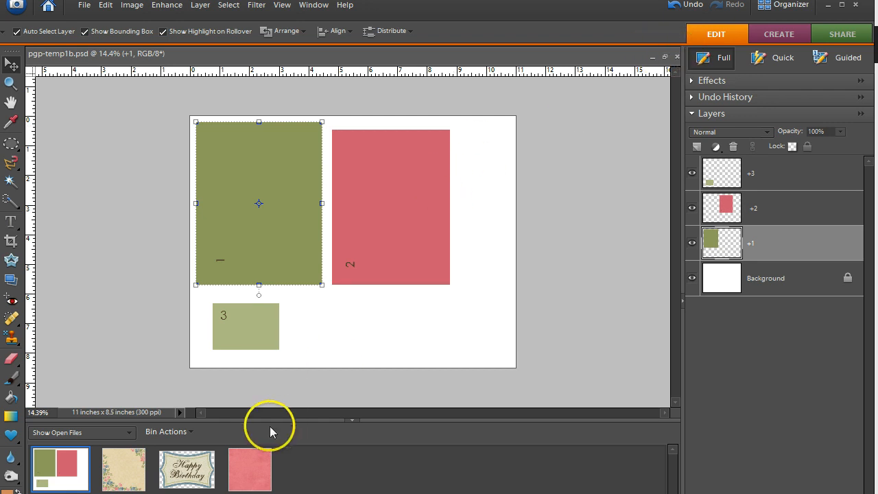
right_click(251, 470)
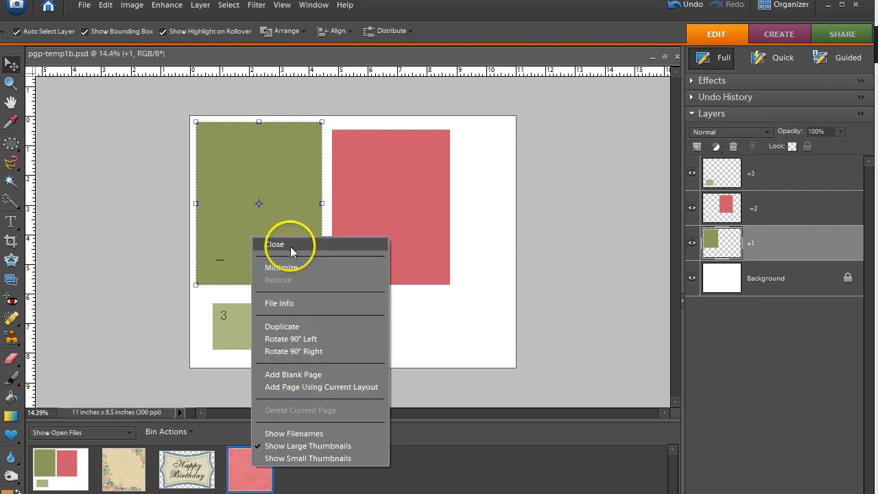
click(586, 358)
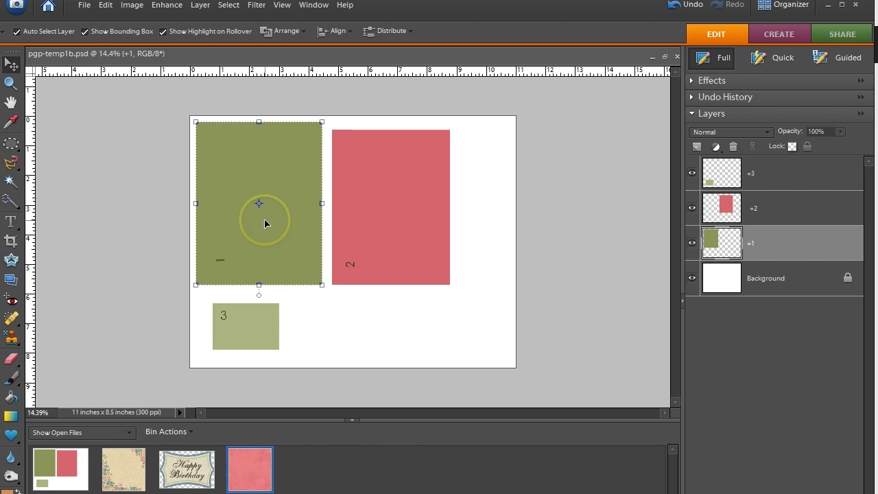
Step: Add the rose paper pgp-hhkit1_rose.jpg to the template directly above layer +1 and clip it to that layer
click(783, 238)
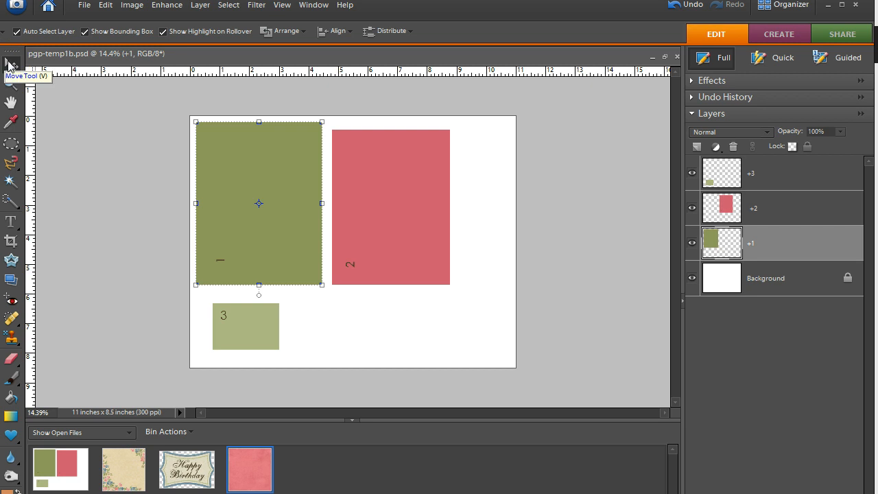
click(244, 473)
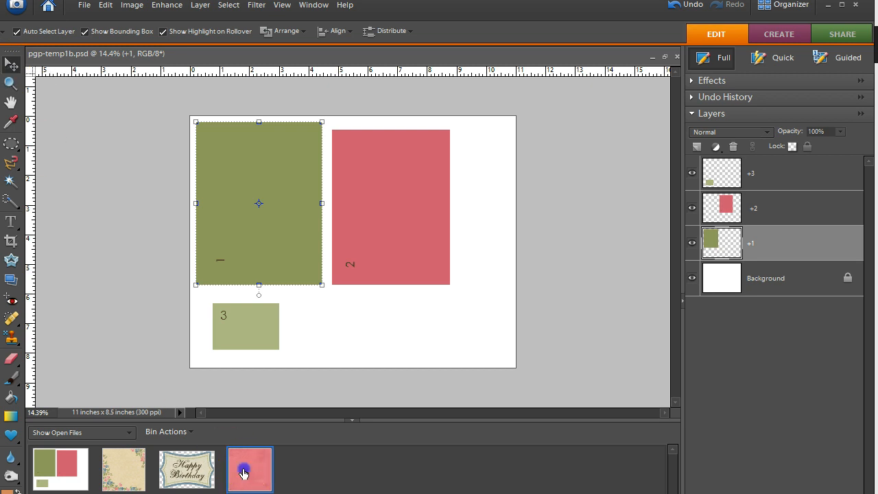
click(244, 472)
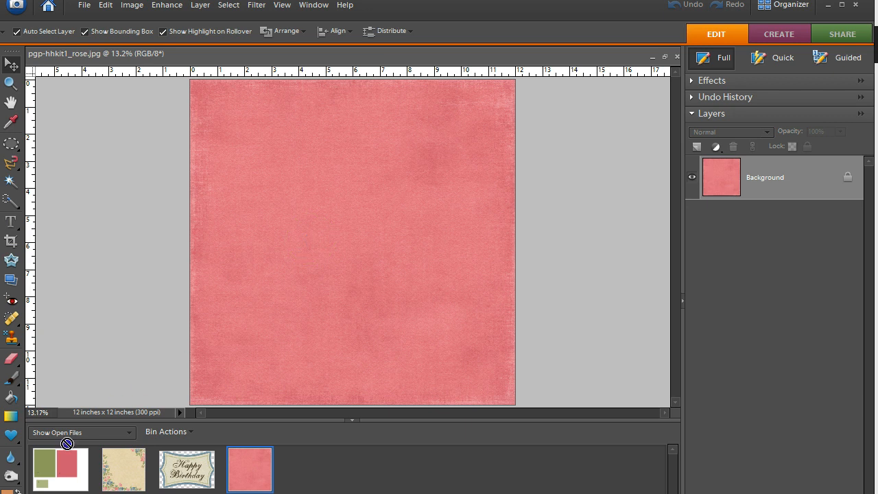
click(46, 466)
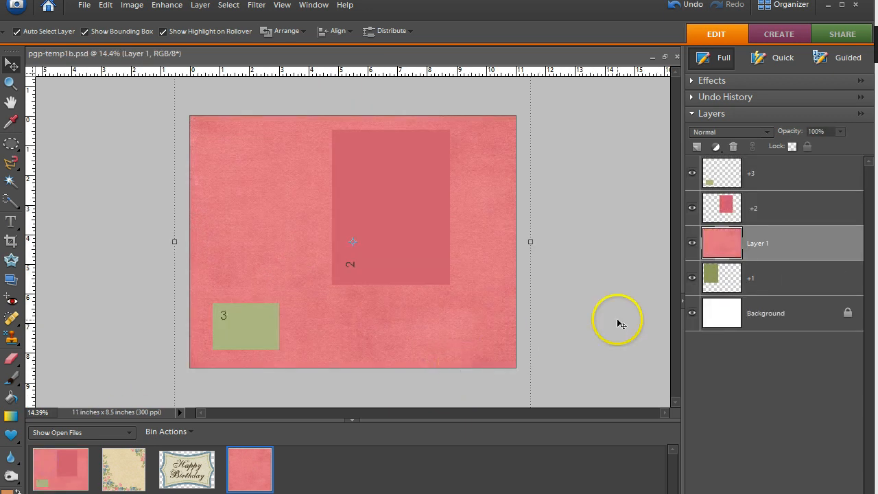
alt+click(793, 259)
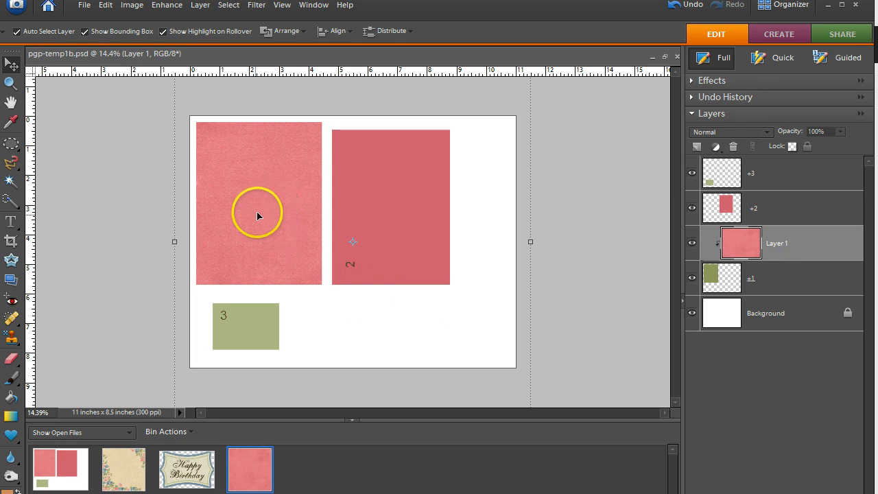
Step: Place the floral paper pgp-hhkit1_pp1.jpg above layer +2 and move its lower-left flower corner over shape 2
click(120, 469)
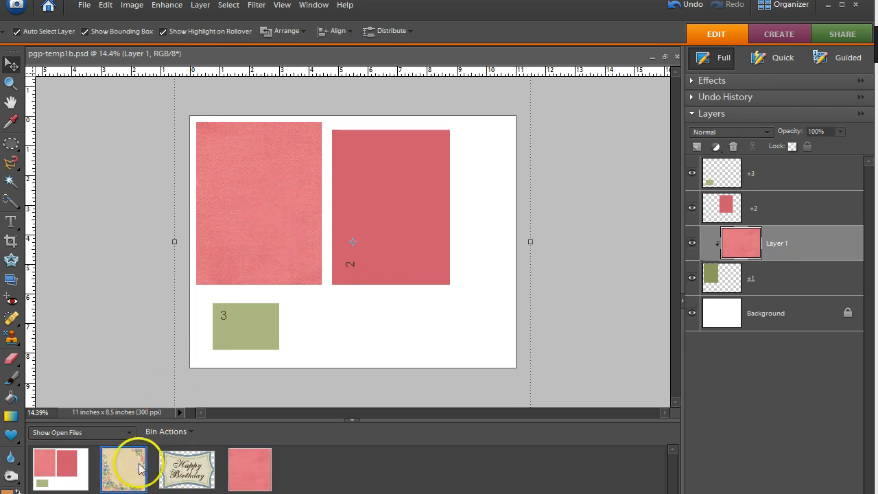
click(819, 206)
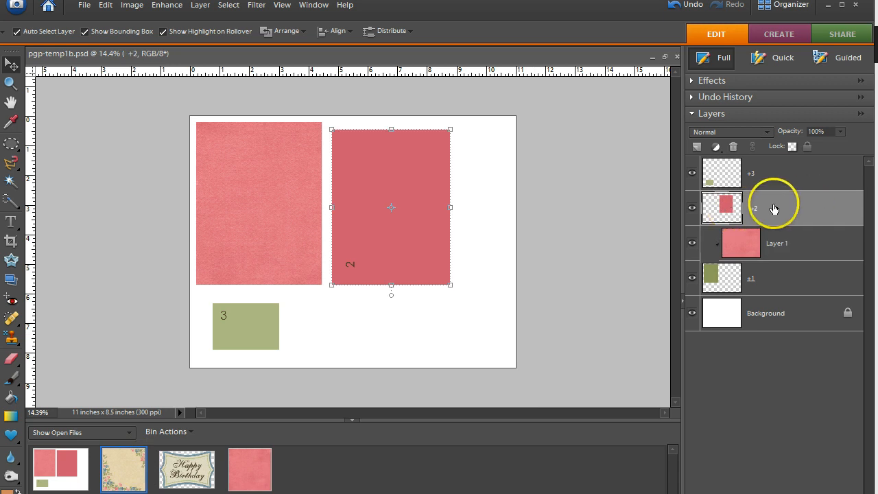
double_click(124, 474)
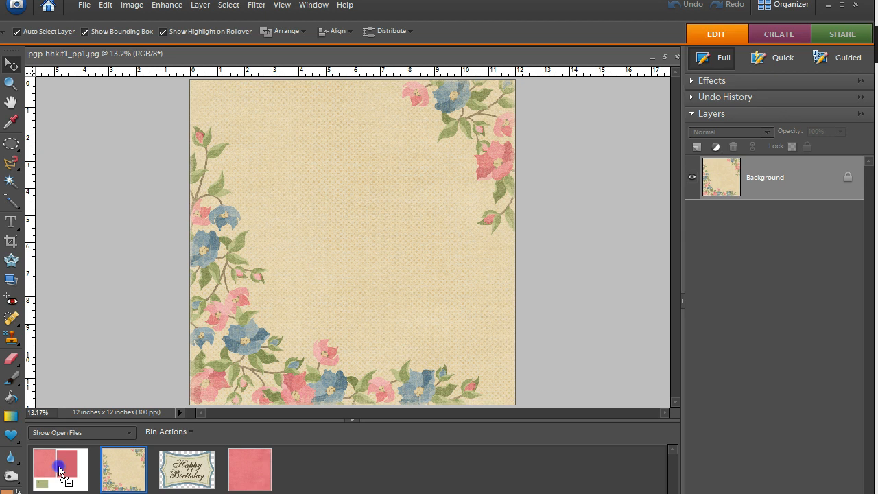
drag(59, 470, 59, 470)
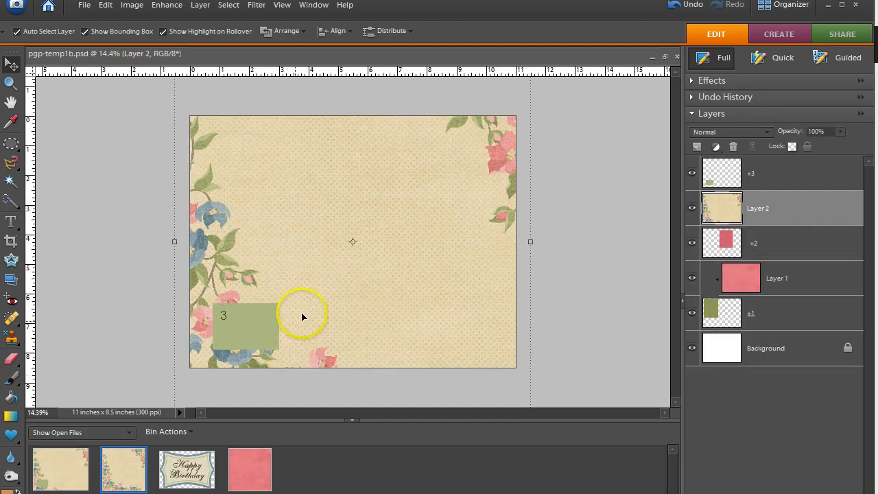
drag(319, 361, 466, 229)
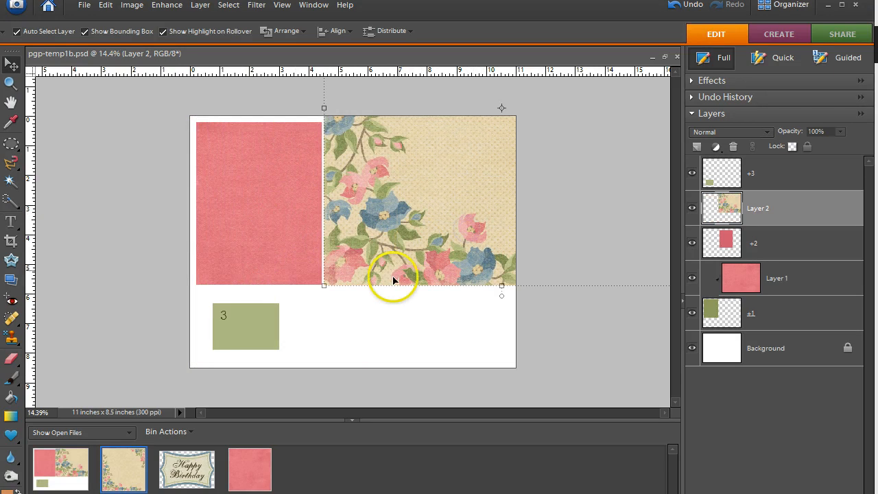
Step: Scale the floral paper layer proportionally down to about 59.6% from its lower-left corner
scroll(384, 268, down, 4)
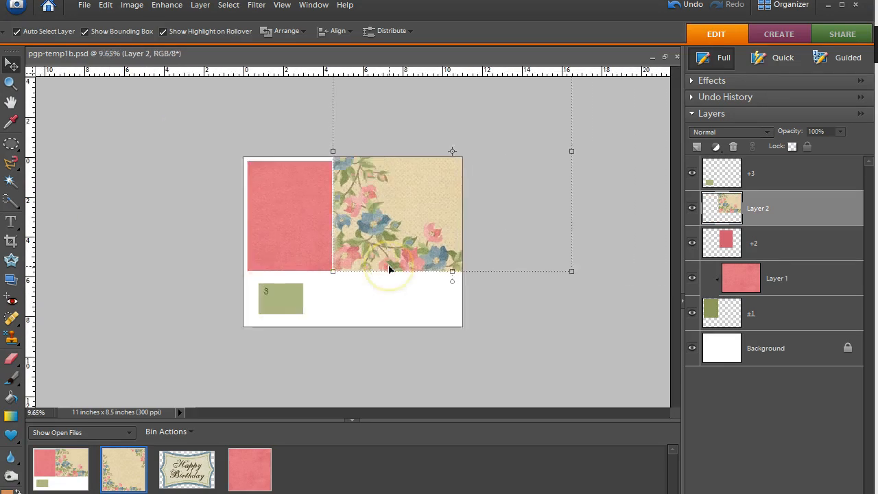
scroll(390, 270, down, 2)
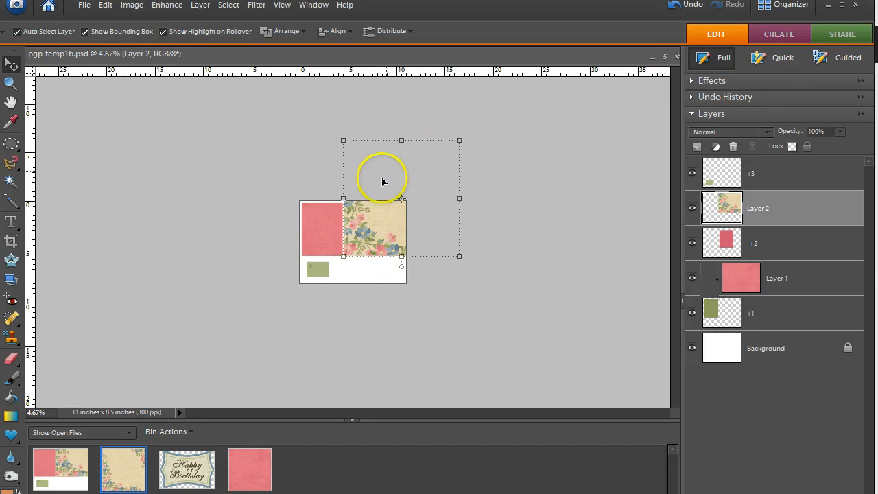
double_click(782, 208)
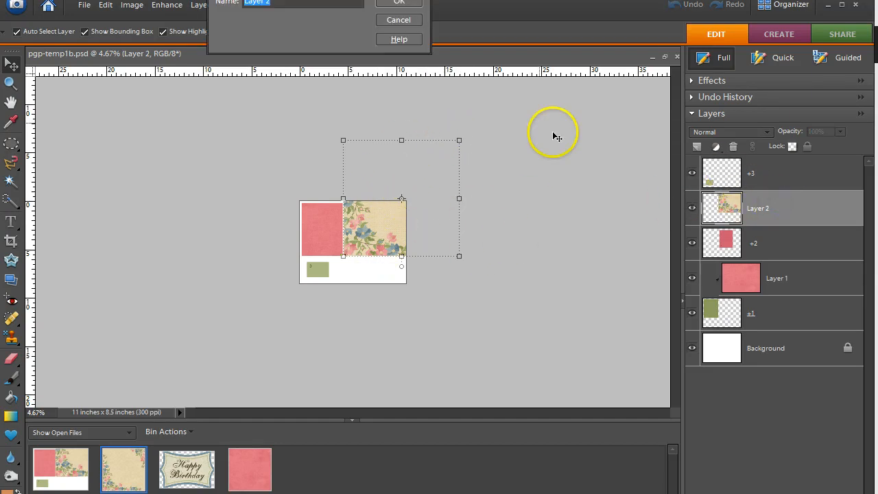
click(398, 20)
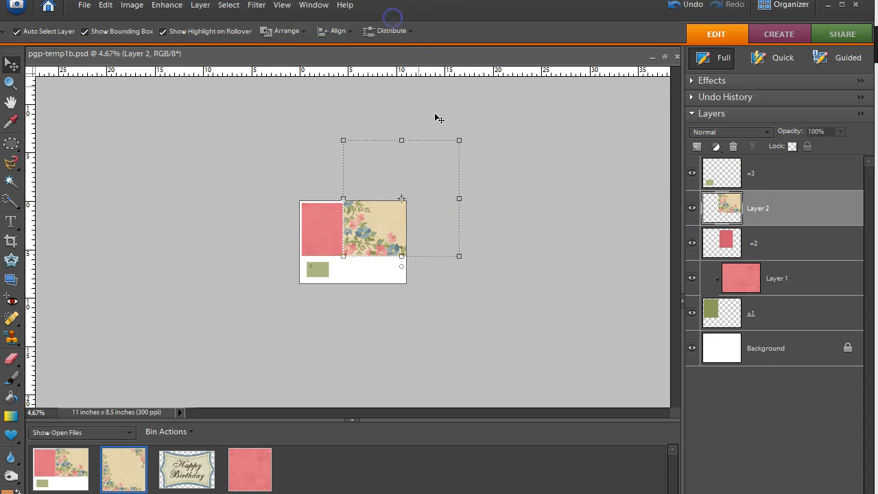
click(458, 140)
click(458, 140)
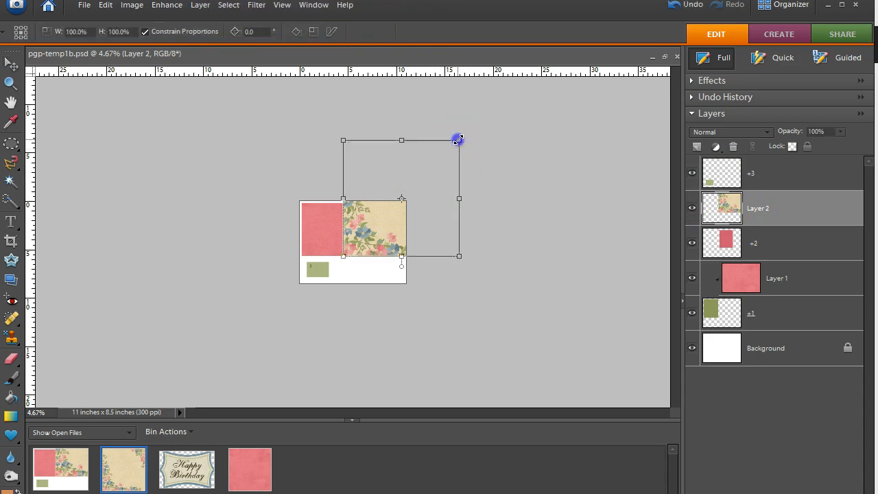
drag(458, 140, 409, 181)
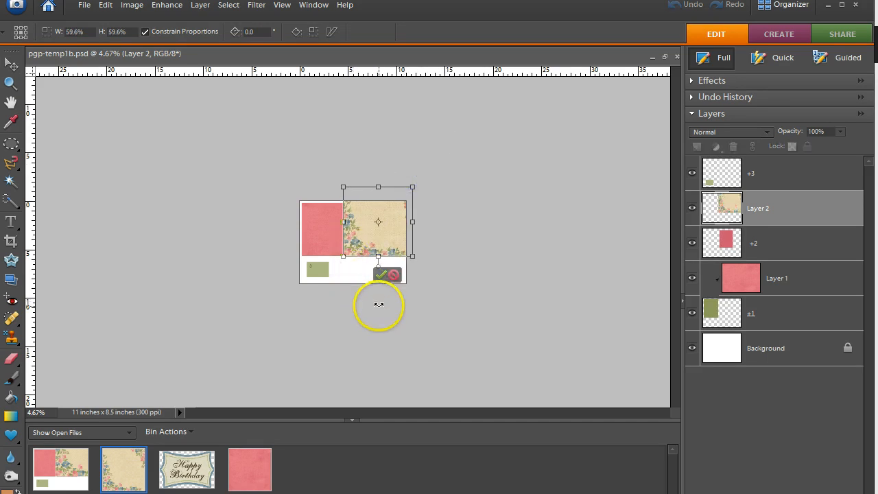
click(381, 274)
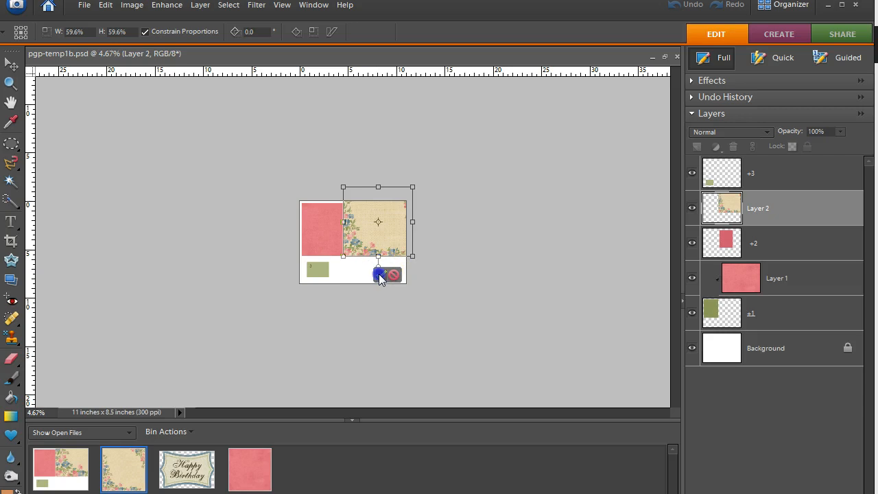
Step: Shift the floral paper slightly right so its flowered corner lines up with the lower-left corner of shape 2
scroll(416, 300, up, 8)
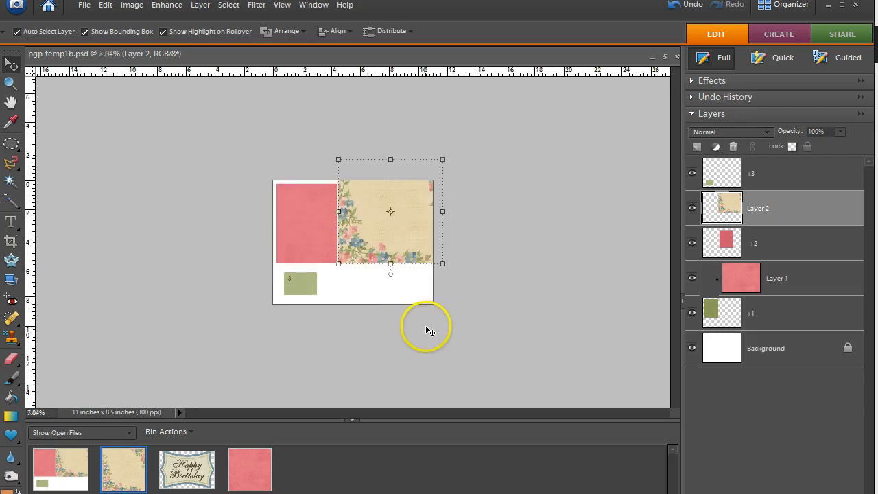
scroll(395, 336, up, 2)
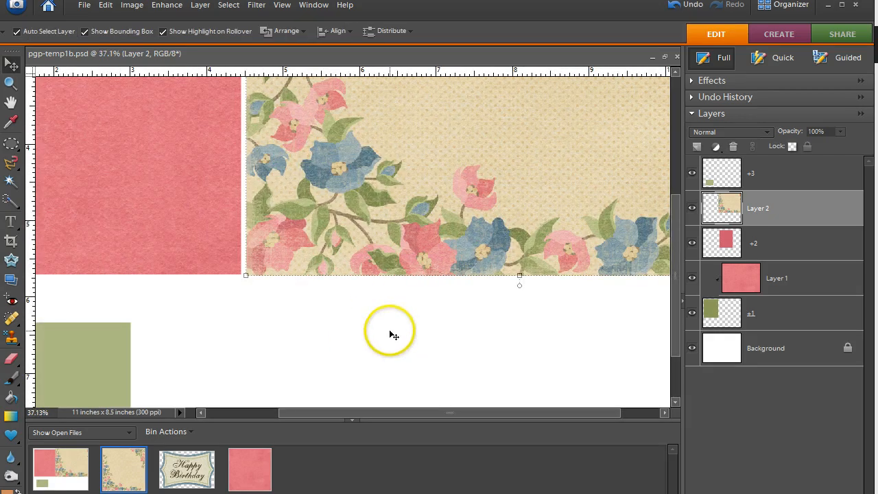
scroll(357, 292, down, 2)
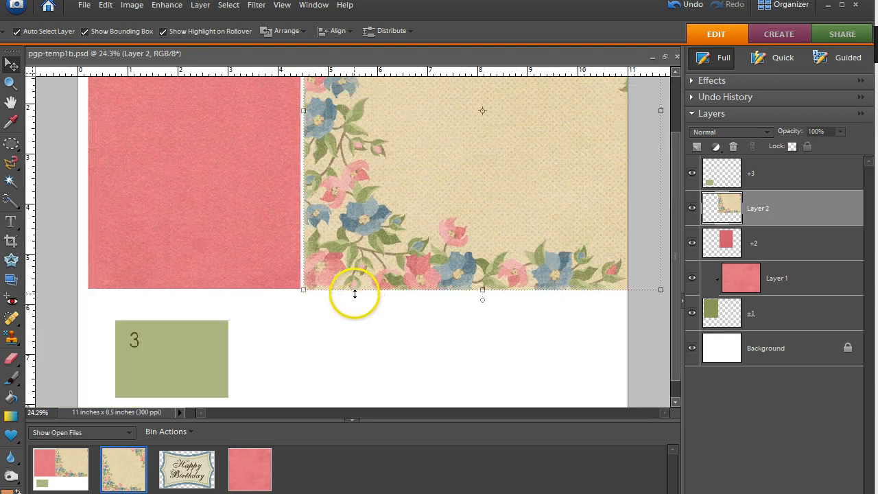
scroll(354, 294, down, 3)
mouse_move(350, 265)
mouse_down()
mouse_move(382, 259)
mouse_move(358, 267)
mouse_up()
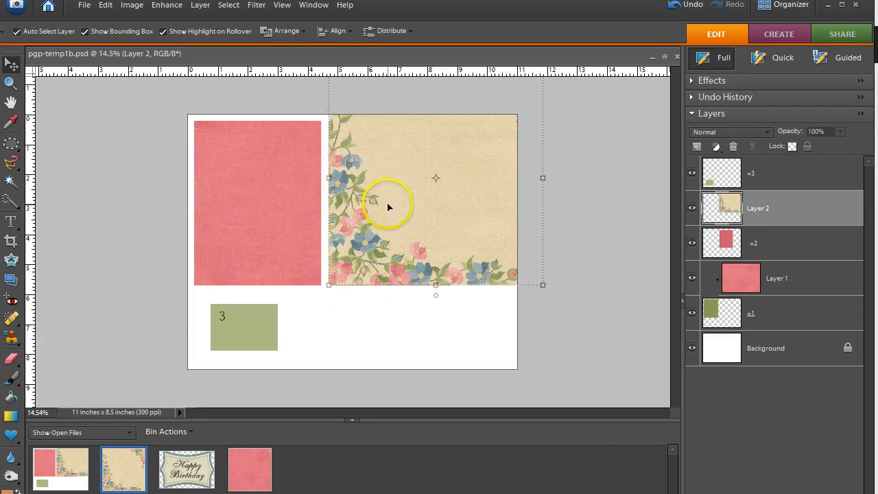
Step: Flip only the floral paper layer vertically
scroll(384, 219, down, 2)
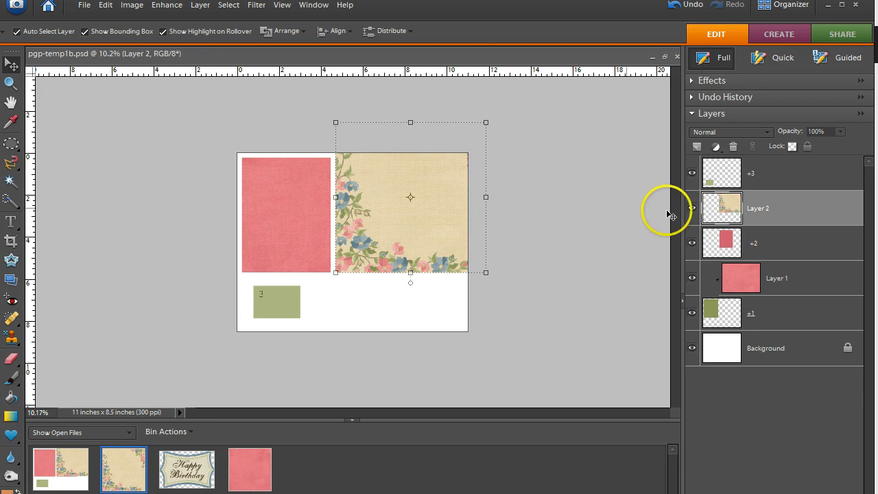
click(818, 218)
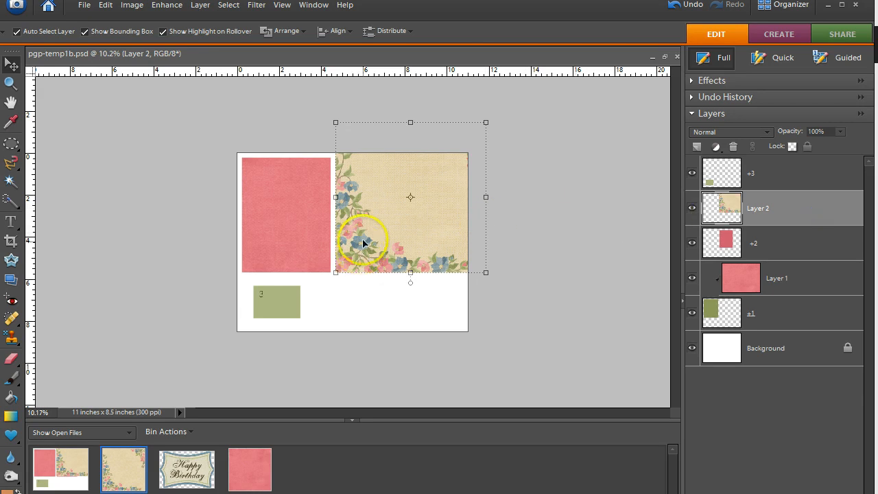
click(136, 7)
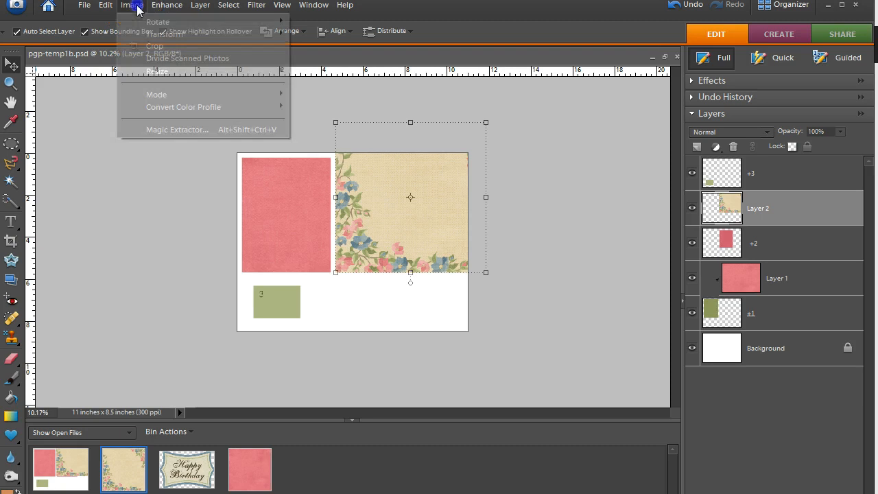
mouse_move(150, 23)
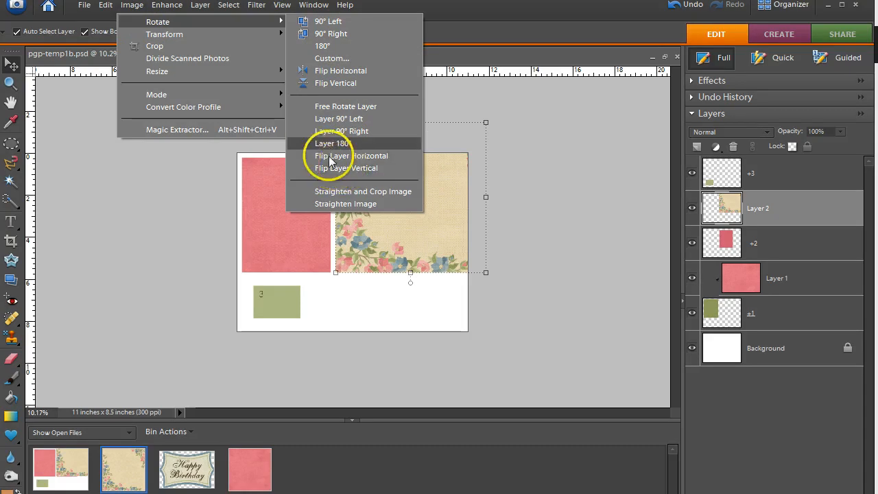
click(327, 85)
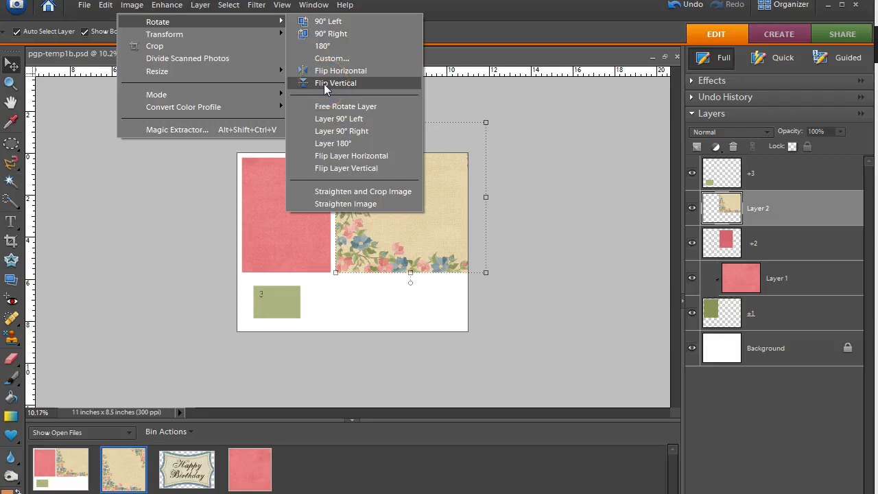
click(327, 85)
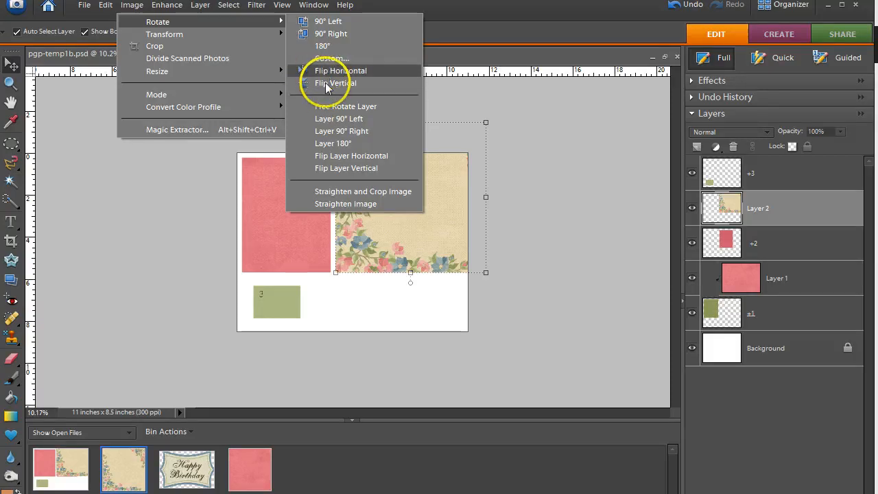
click(345, 170)
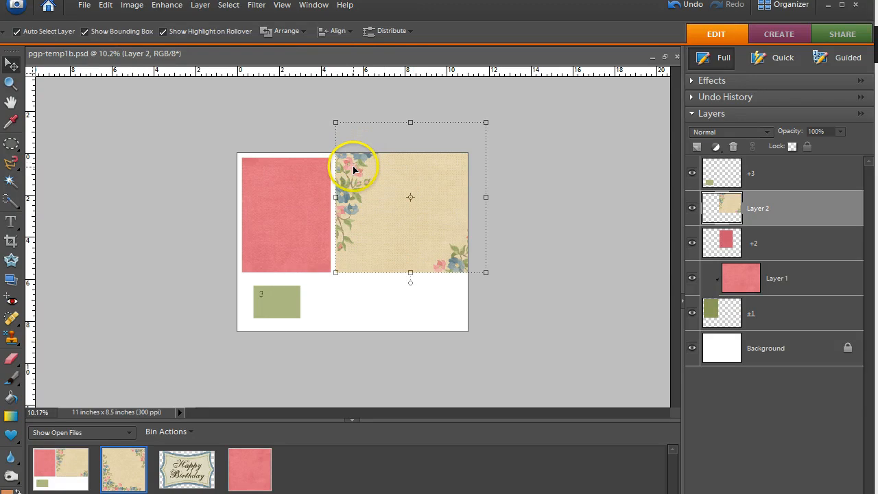
Step: Move the floral paper down so its flowered corner meets the upper-left of shape 2, and clip it to layer +2
drag(354, 169, 350, 211)
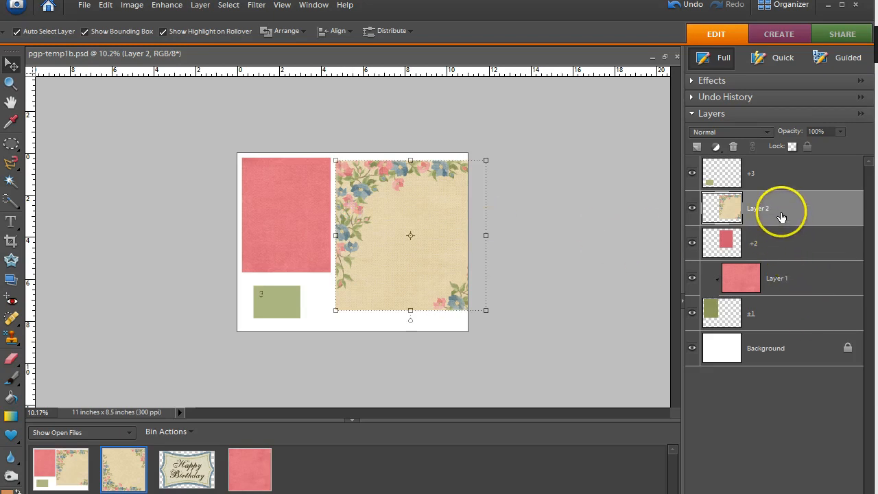
drag(781, 218, 791, 225)
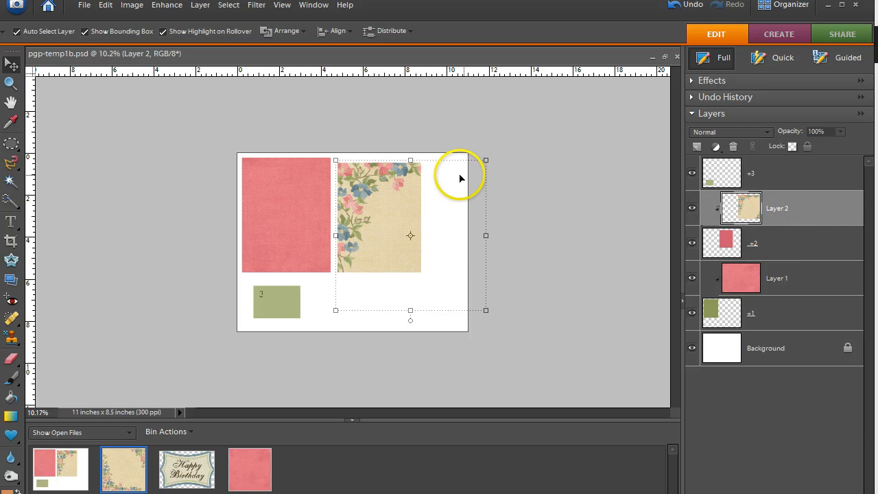
drag(360, 193, 363, 195)
click(353, 267)
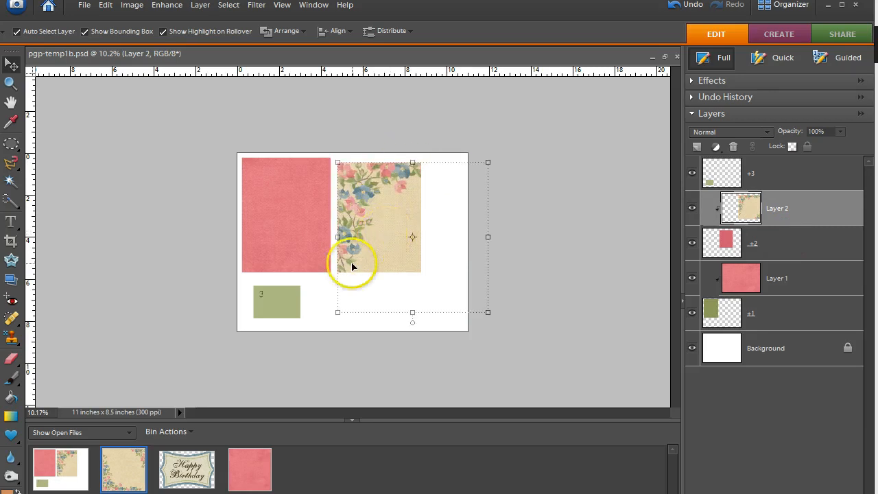
scroll(369, 261, up, 3)
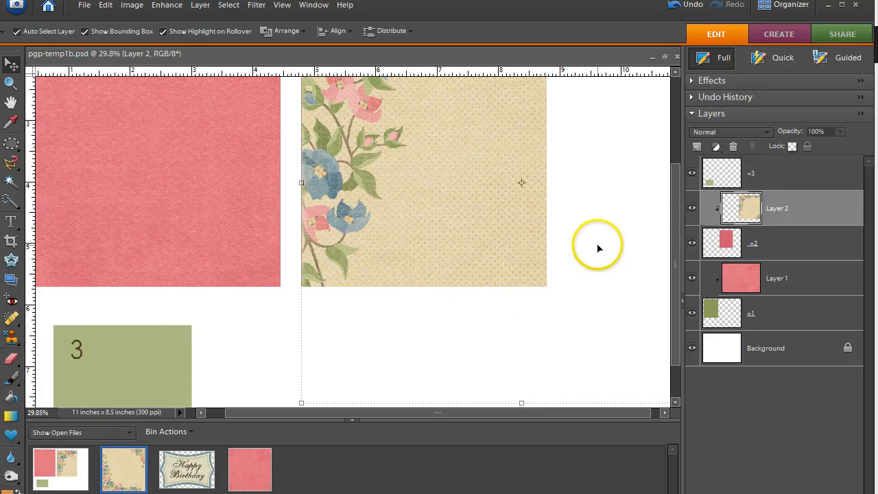
key(space)
drag(606, 226, 548, 374)
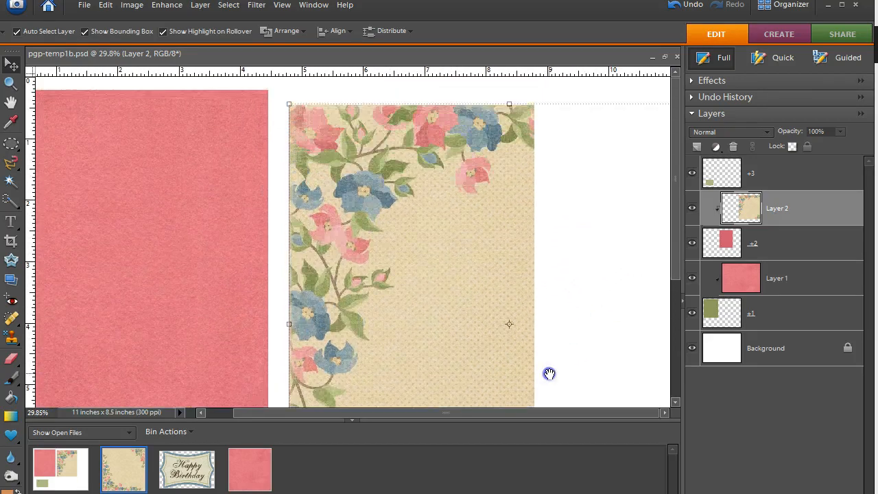
Step: Nudge the clipped floral paper until it fully covers the upper-left edges of shape 2
scroll(336, 265, up, 1)
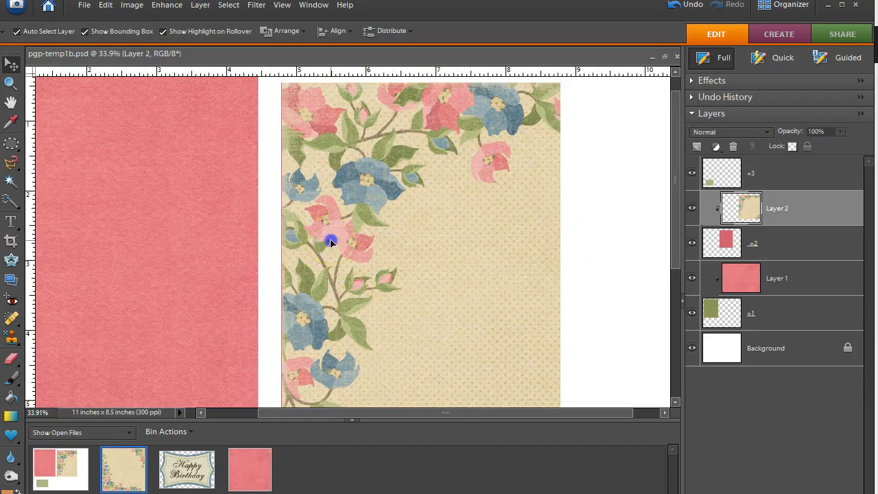
mouse_move(330, 241)
mouse_down()
mouse_move(338, 255)
mouse_move(331, 239)
mouse_up()
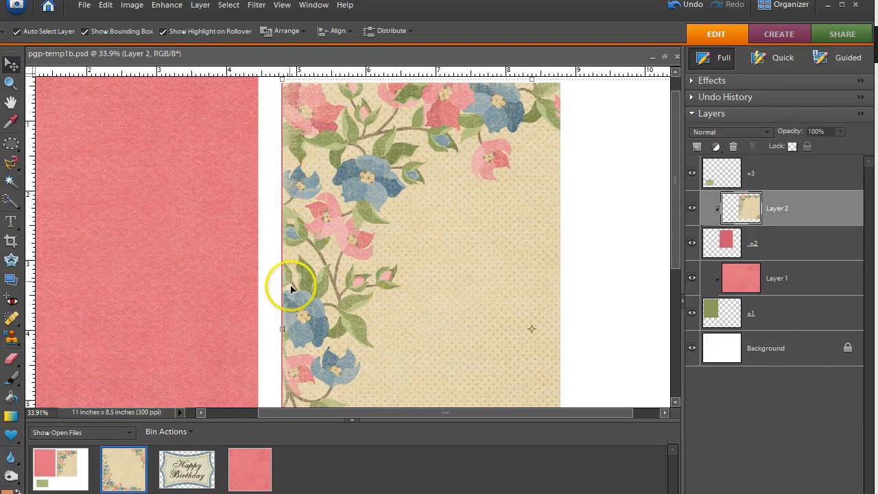
scroll(327, 276, down, 1)
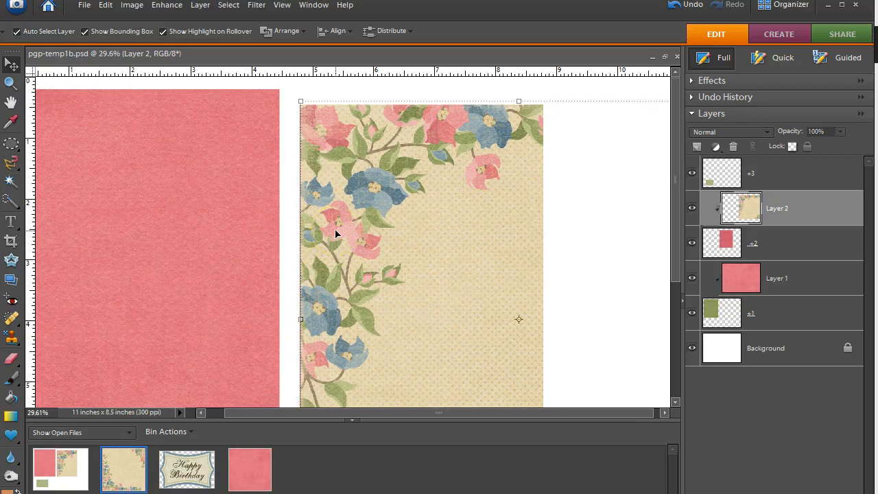
drag(336, 244, 337, 264)
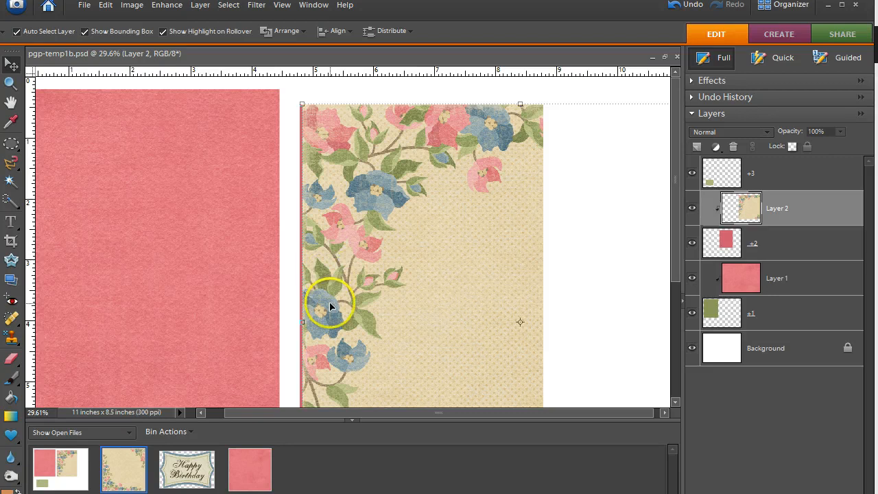
key(ctrl+z)
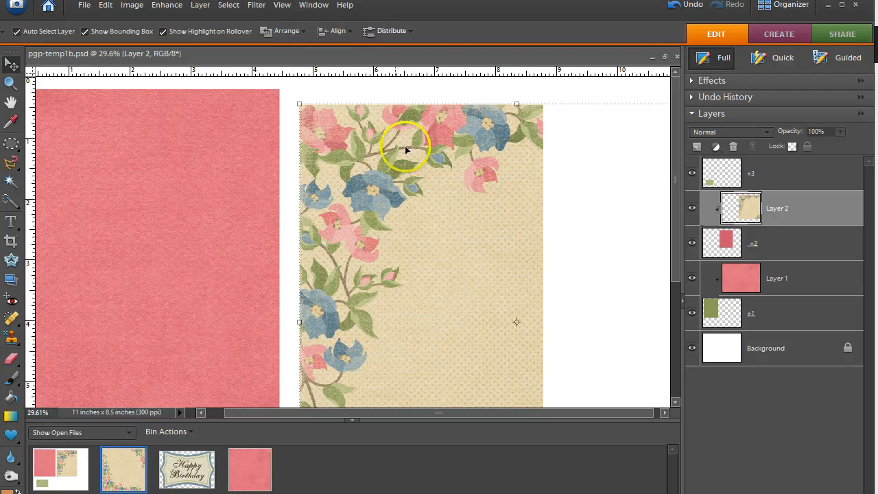
scroll(442, 268, down, 2)
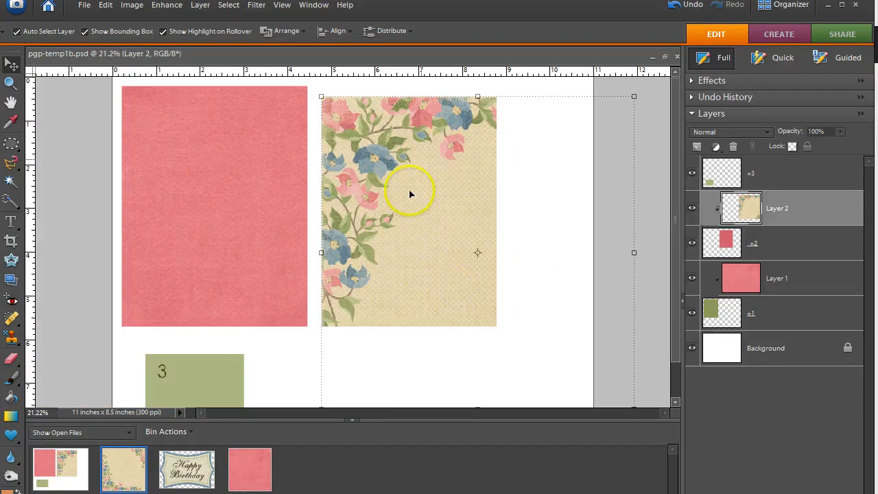
scroll(544, 258, down, 1)
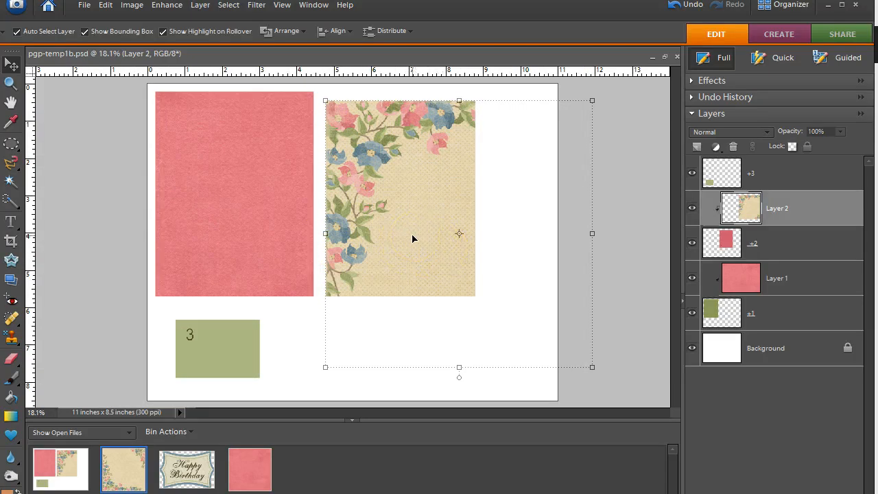
Step: Select layer +3 and bring the Happy Birthday label from pgp-hhsent_lab1.png into the card template above it
click(777, 177)
click(194, 471)
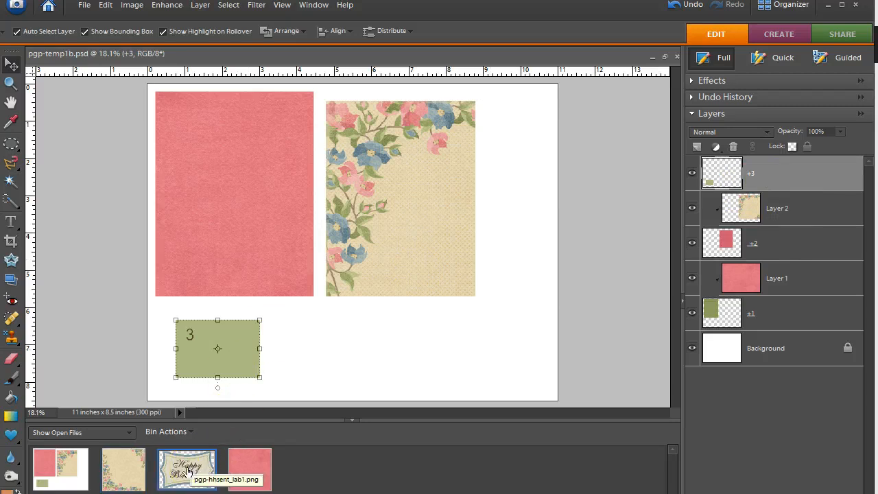
double_click(187, 470)
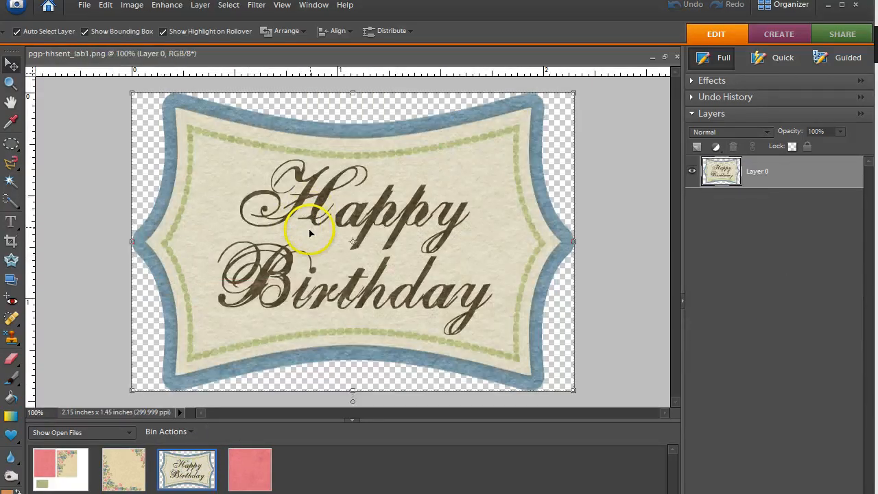
drag(296, 244, 54, 460)
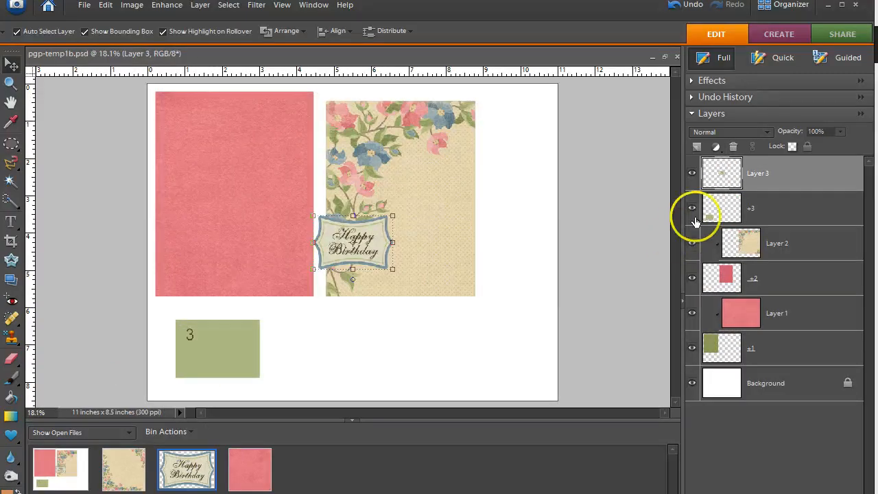
Step: Move the Happy Birthday label onto the green shape 3 below the pink panel
click(773, 209)
click(773, 184)
click(372, 236)
drag(373, 240, 235, 348)
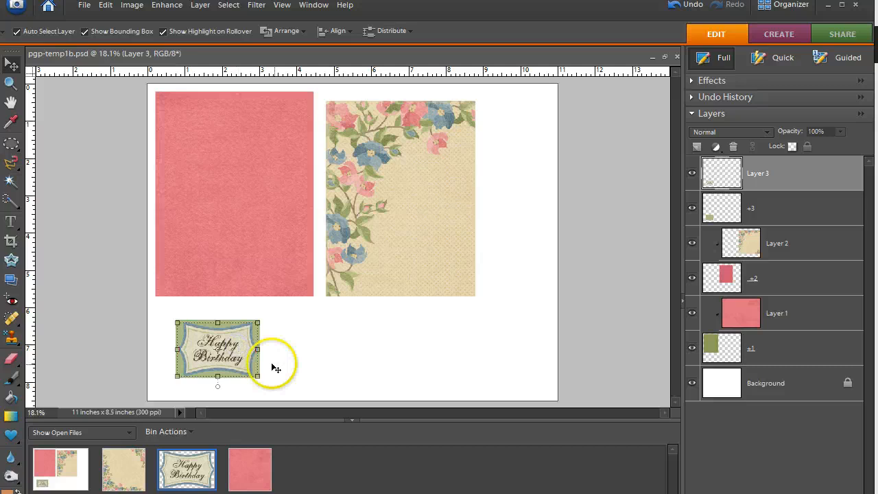
scroll(250, 346, up, 3)
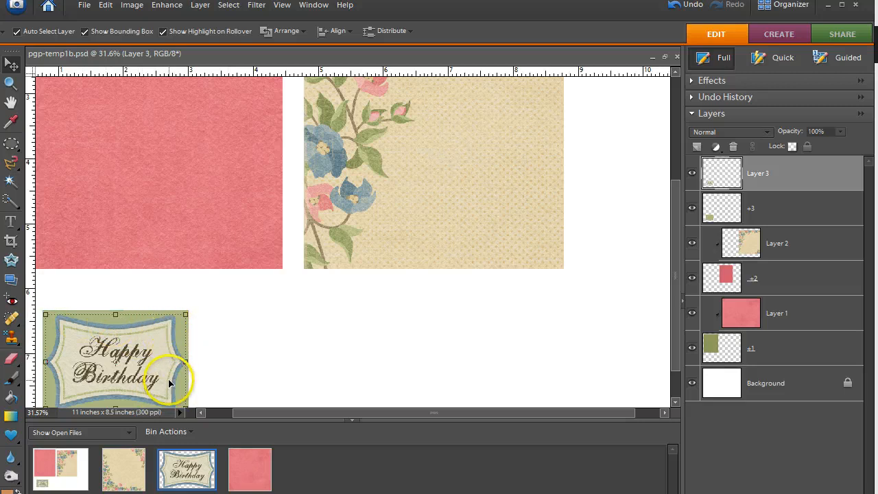
mouse_move(110, 368)
mouse_down()
mouse_move(157, 365)
mouse_move(108, 368)
mouse_up()
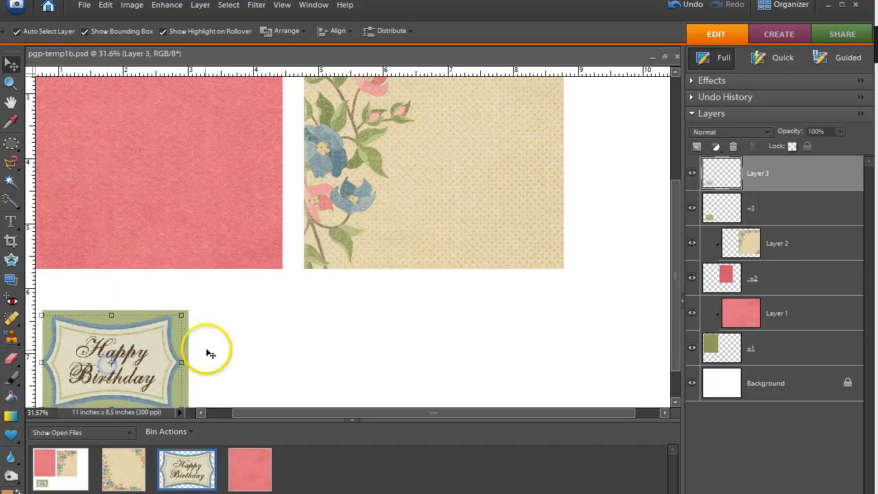
Step: Preview the label with layer +3 hidden, show the layer again, and centre the label on shape 3
click(692, 209)
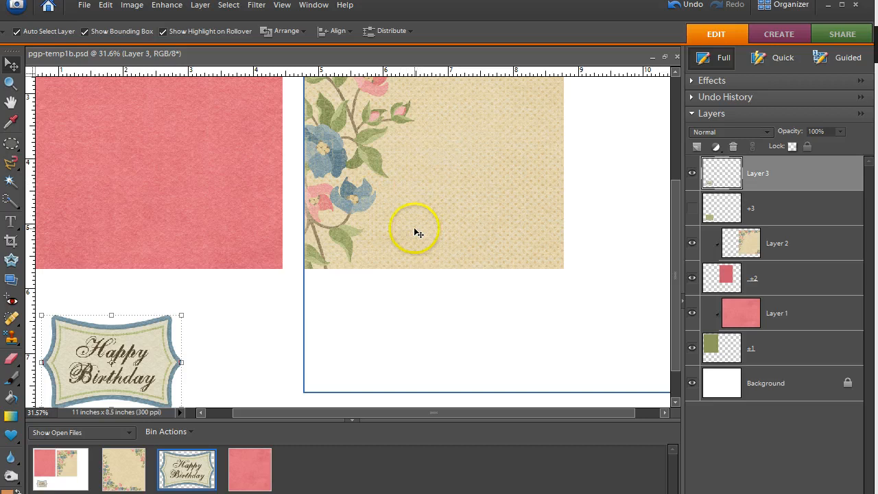
click(692, 208)
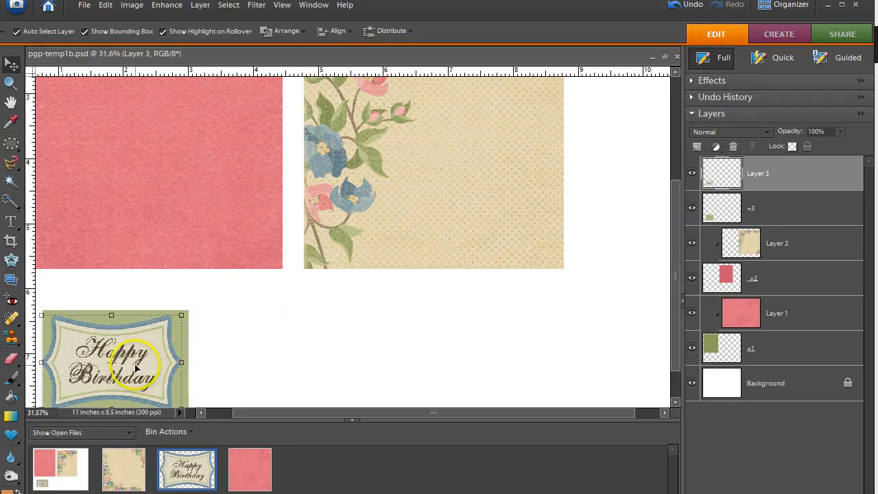
drag(135, 368, 138, 366)
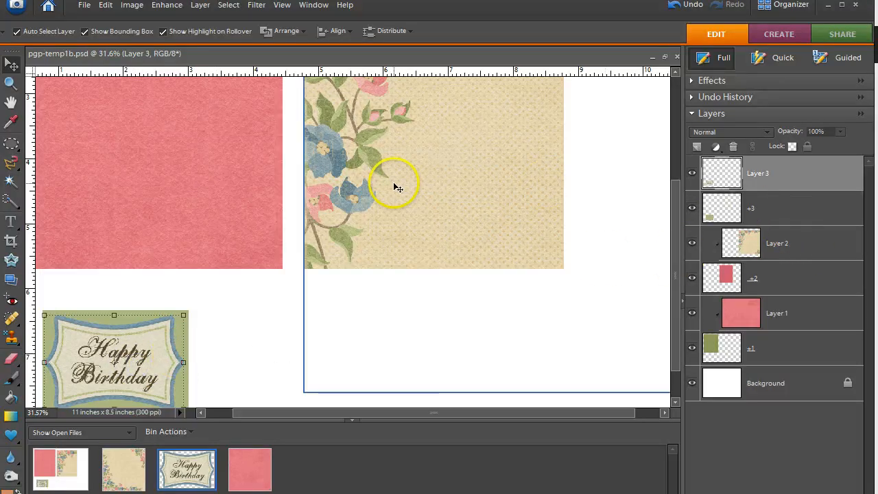
Step: Select layer +3 and open the cream paper pgp-hhkit1_wht.jpg from the pgp-hckit1 folder
click(794, 214)
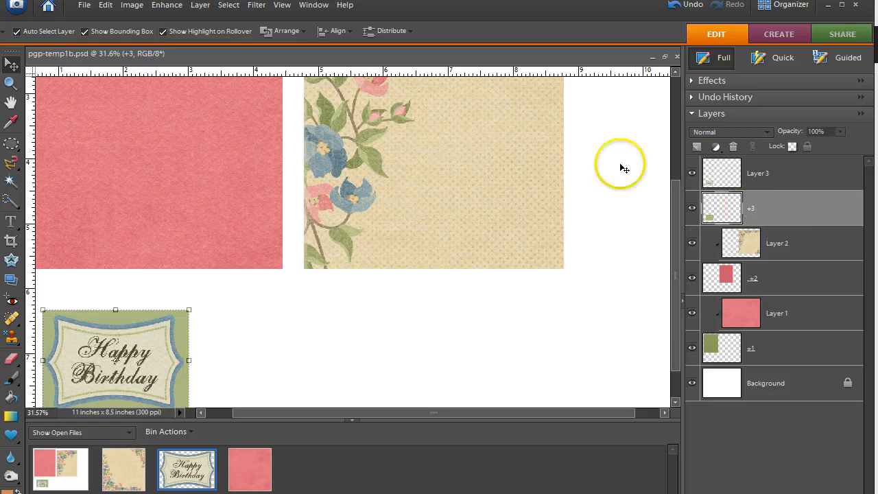
click(85, 6)
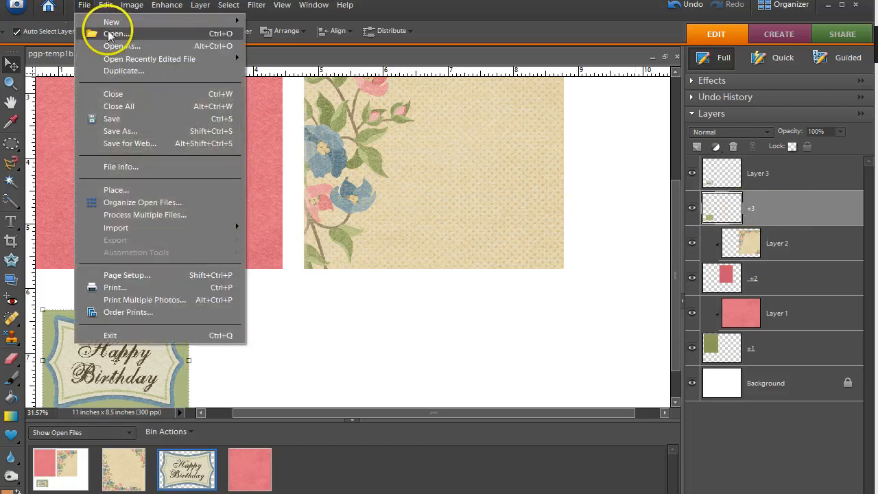
click(109, 31)
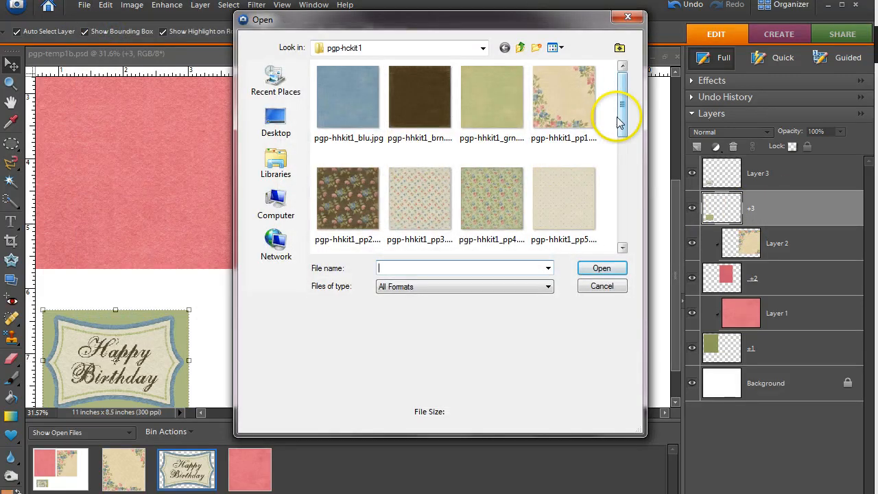
drag(615, 117, 635, 215)
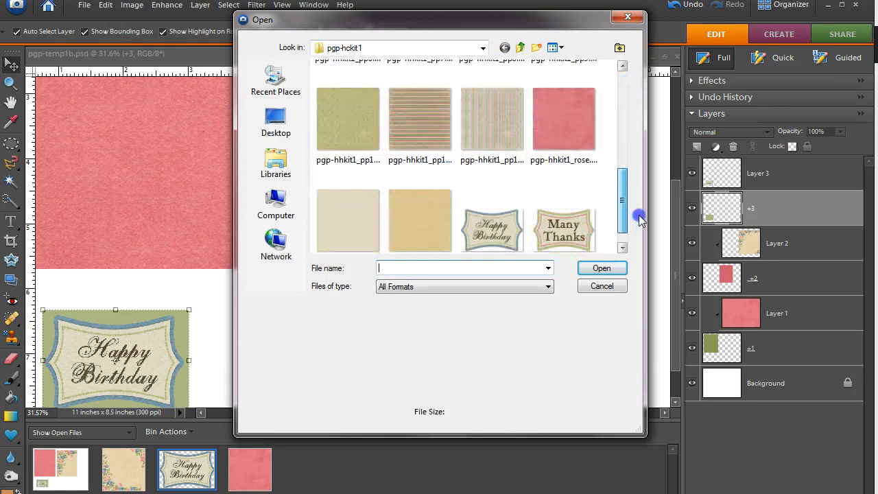
click(376, 203)
click(607, 268)
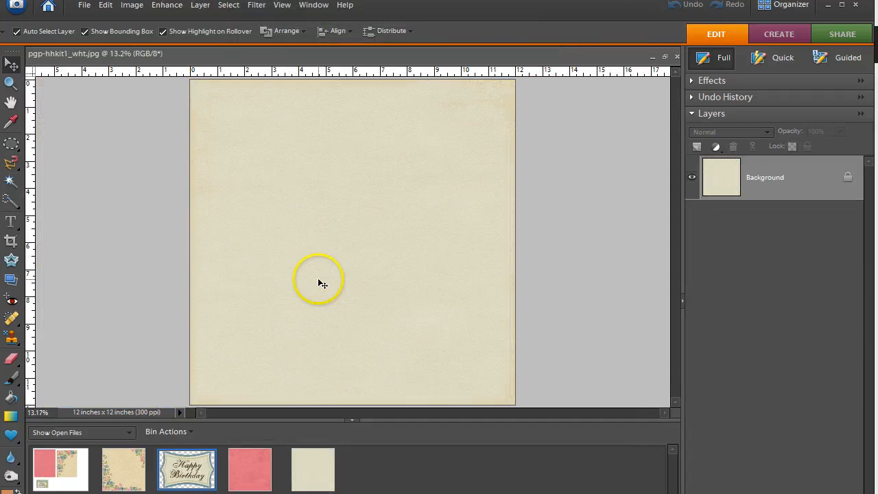
Step: Add the cream paper to the card template between the label and layer +3, and clip it to layer +3
click(317, 257)
click(60, 469)
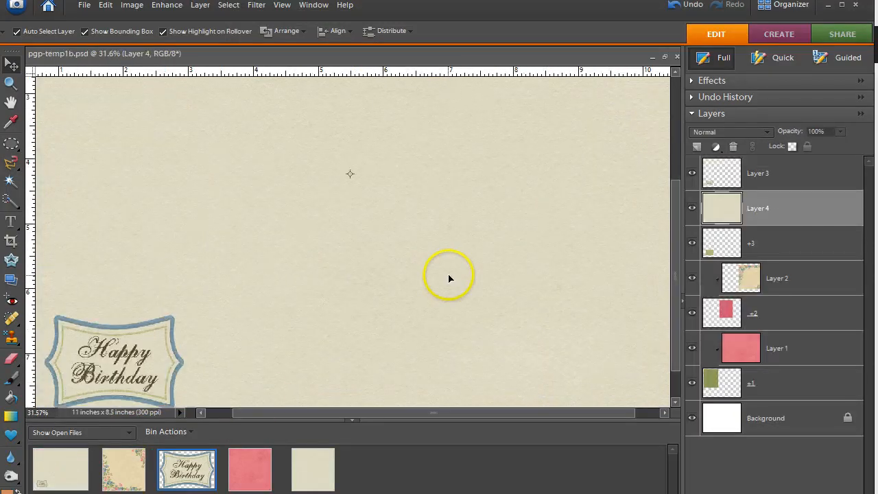
drag(778, 227, 787, 227)
alt+click(787, 227)
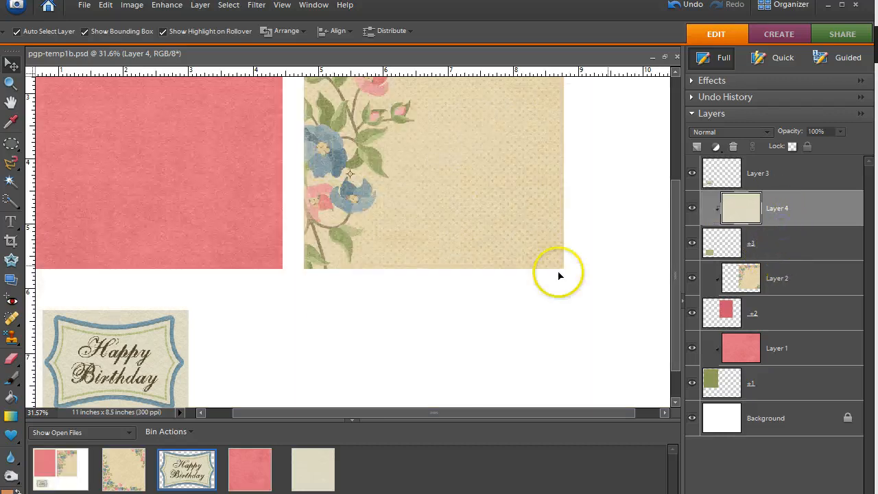
Step: Try rotating the floral paper to -15.9° and shifting it up and left within shape 2, and cancel the transform
scroll(309, 313, down, 3)
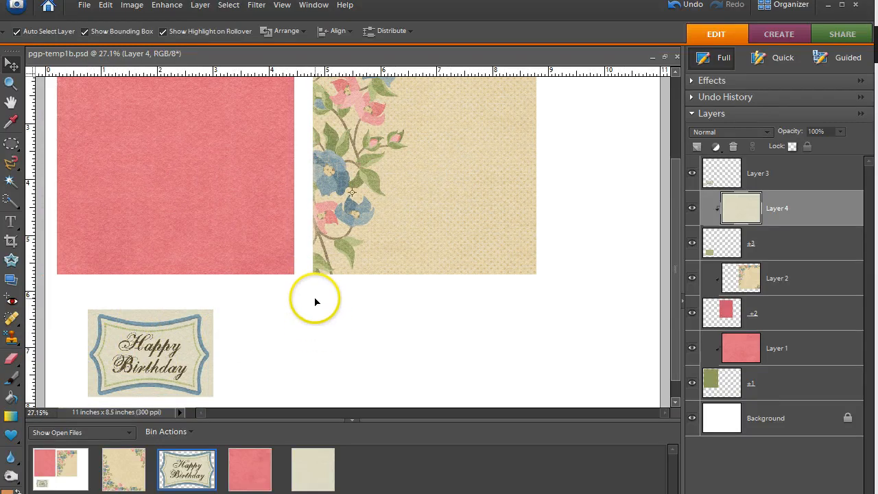
scroll(290, 309, down, 1)
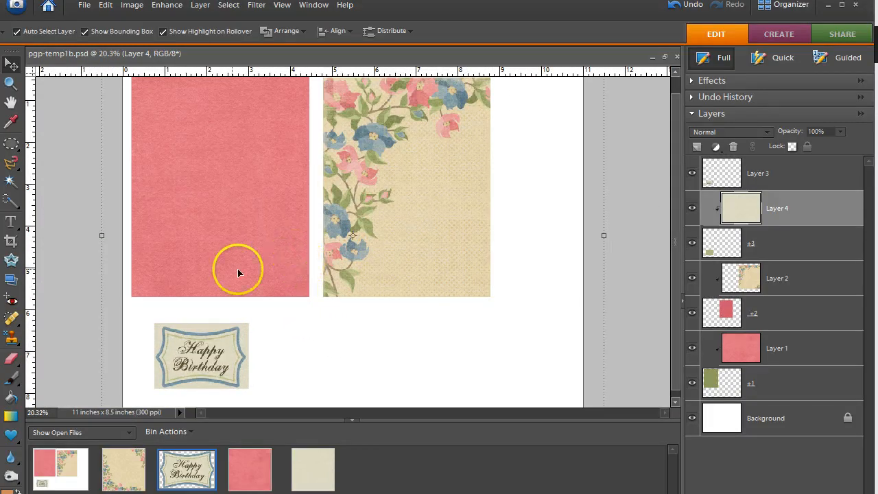
scroll(221, 246, down, 1)
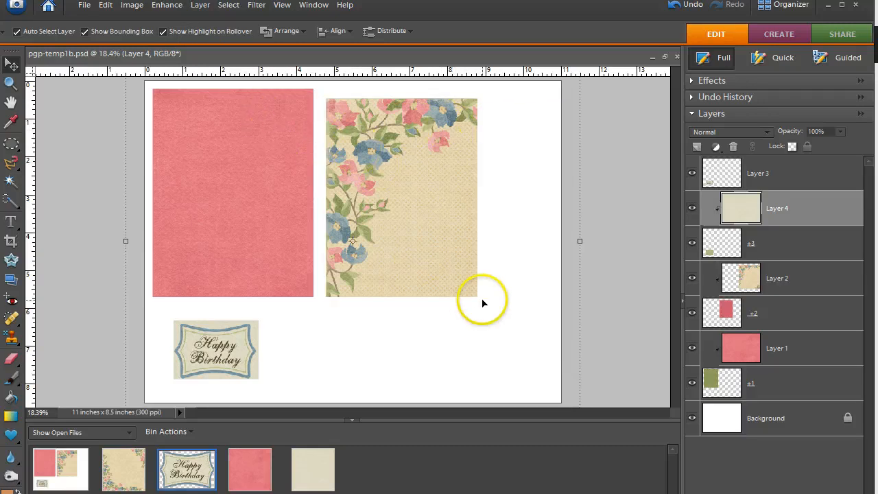
scroll(480, 299, down, 1)
scroll(483, 303, down, 1)
scroll(549, 366, down, 1)
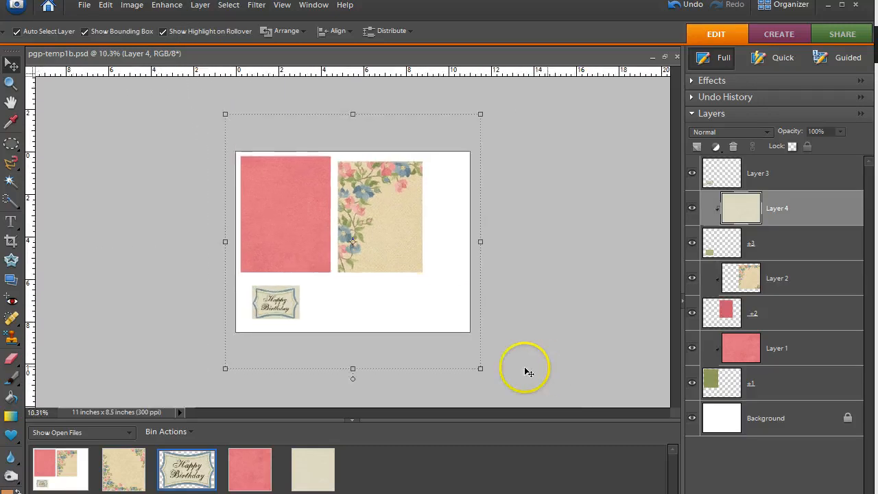
click(392, 232)
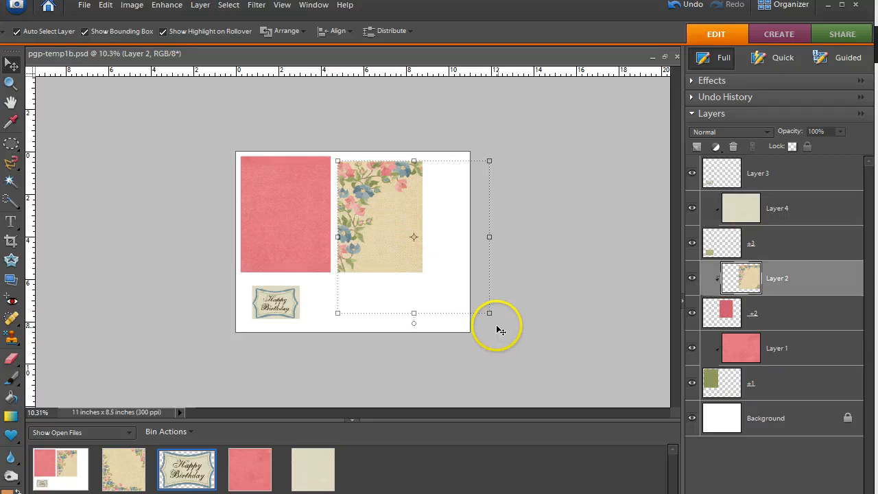
drag(491, 319, 517, 298)
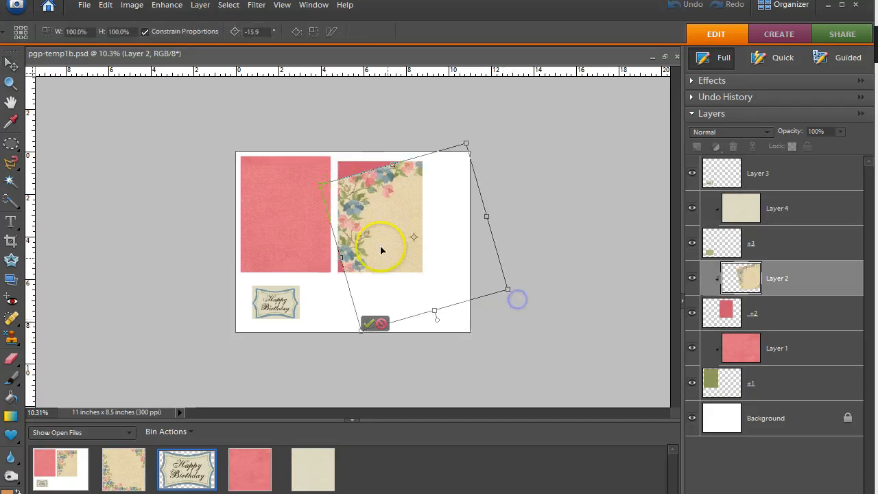
drag(350, 225, 336, 204)
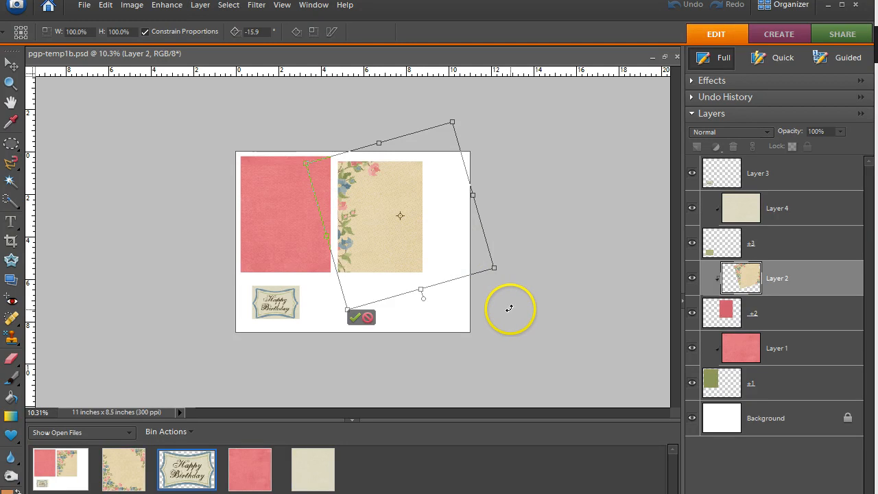
click(367, 317)
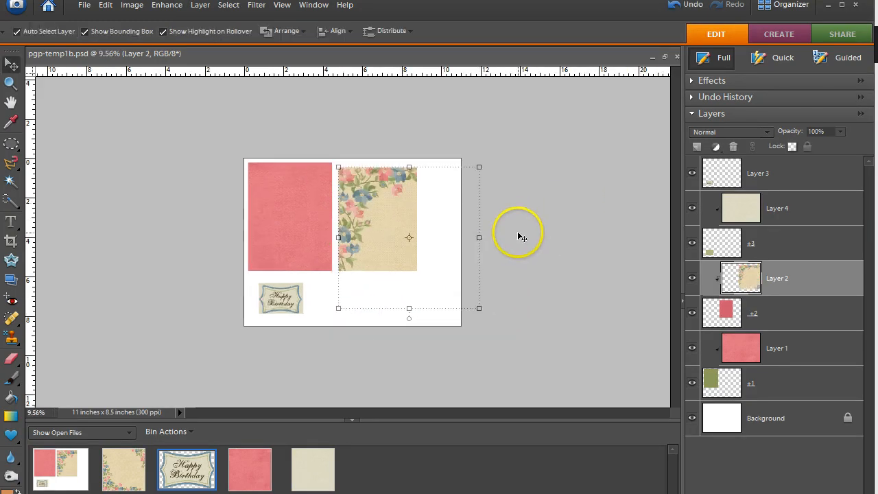
key(ctrl+equal)
key(ctrl+equal)
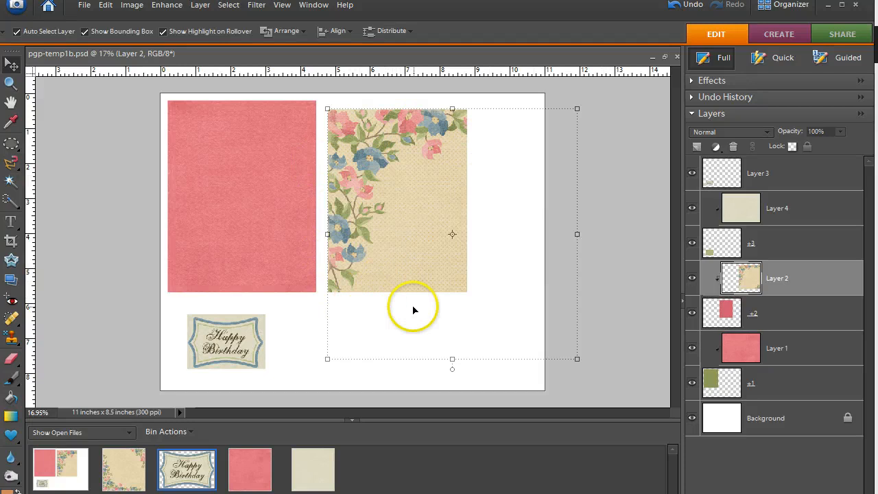
scroll(602, 310, down, 1)
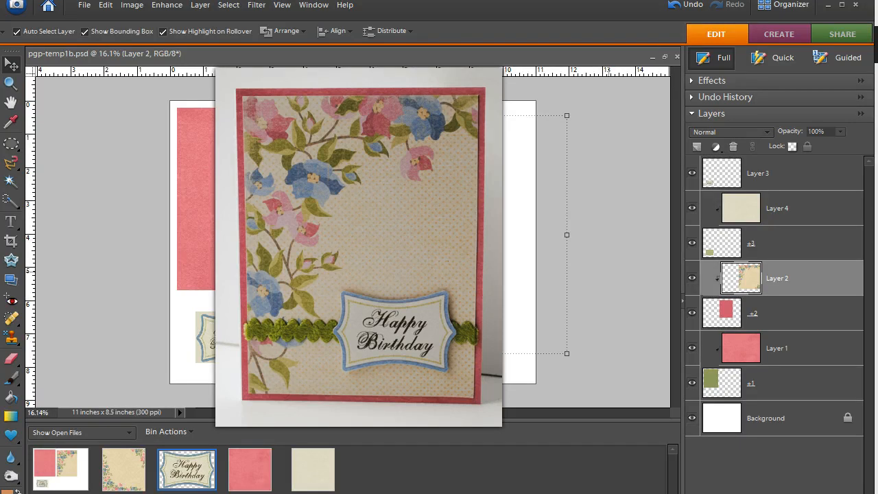
scroll(353, 241, down, 2)
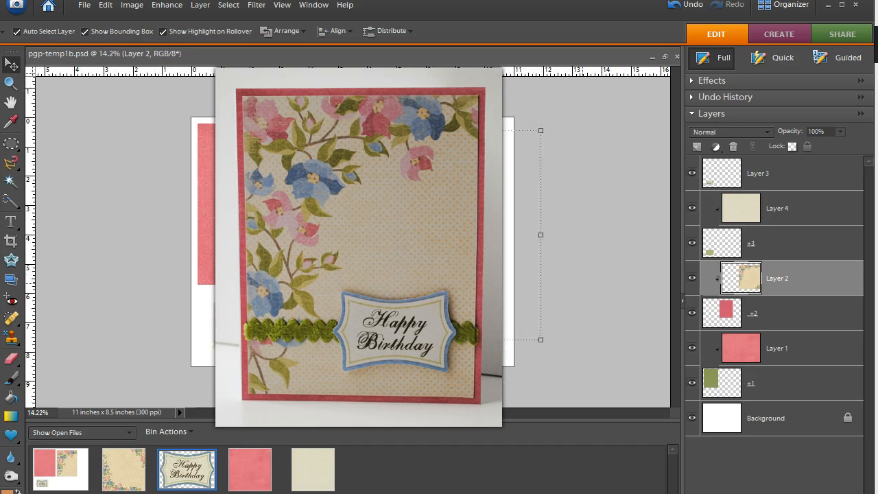
scroll(353, 241, down, 2)
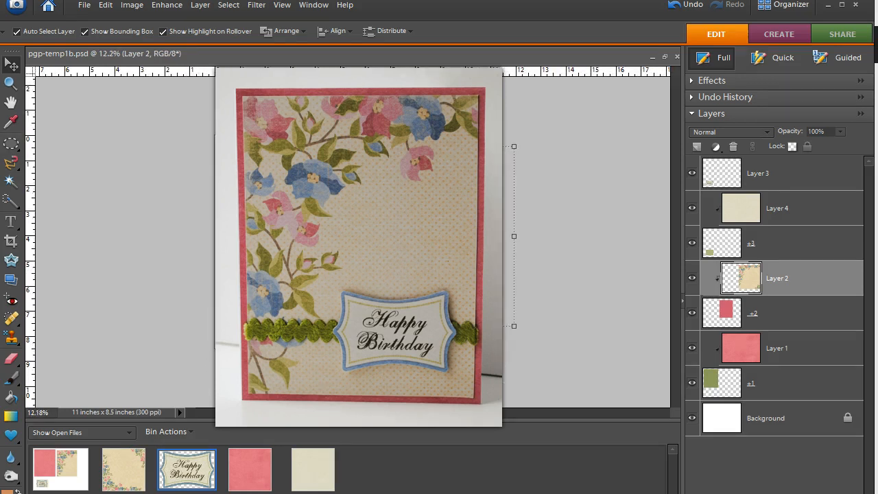